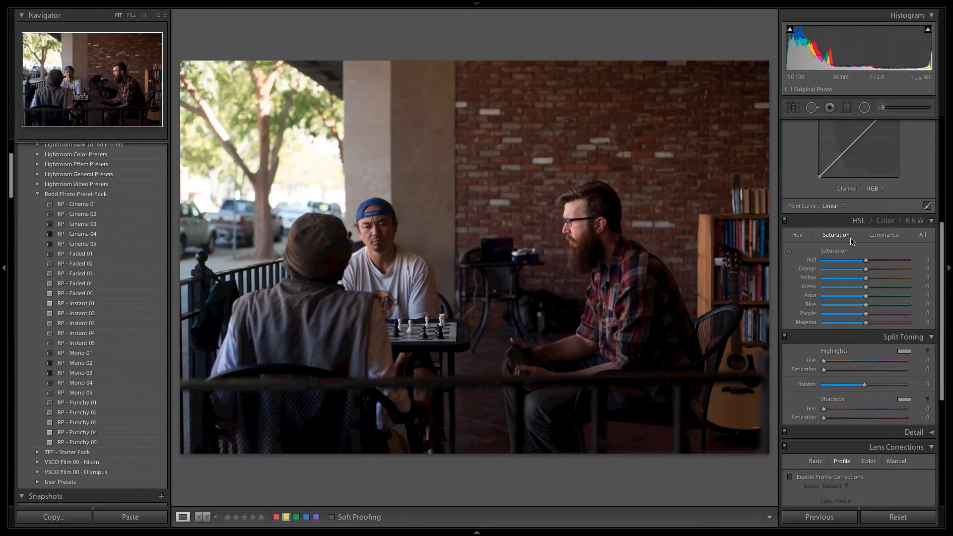
Crop the photo to a 16 x 9 aspect, shifting the frame down to the image's lower edge and shrinking it slightly
{"action": "scroll", "coordinate": [851, 240], "scroll_direction": "up", "scroll_amount": 5}
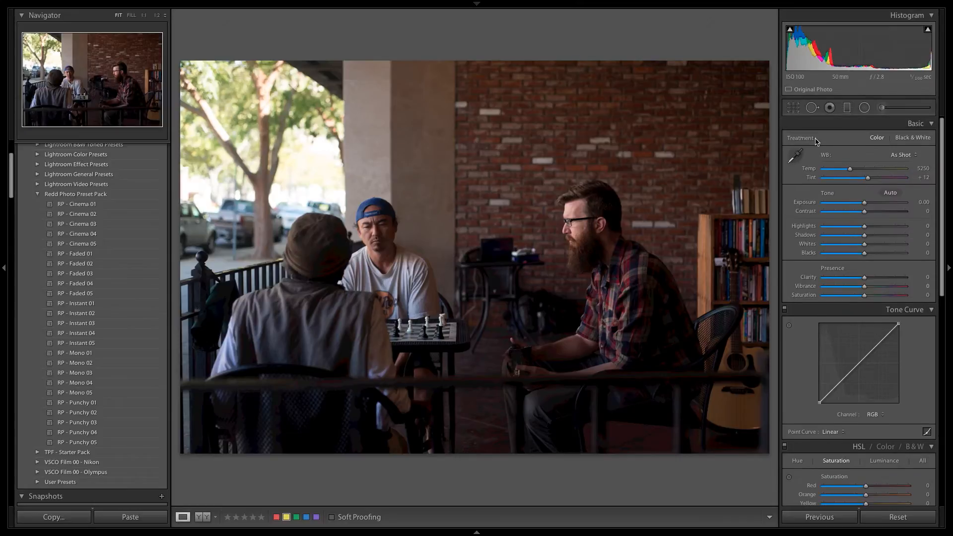
{"action": "left_click", "coordinate": [793, 109]}
{"action": "left_click", "coordinate": [899, 141]}
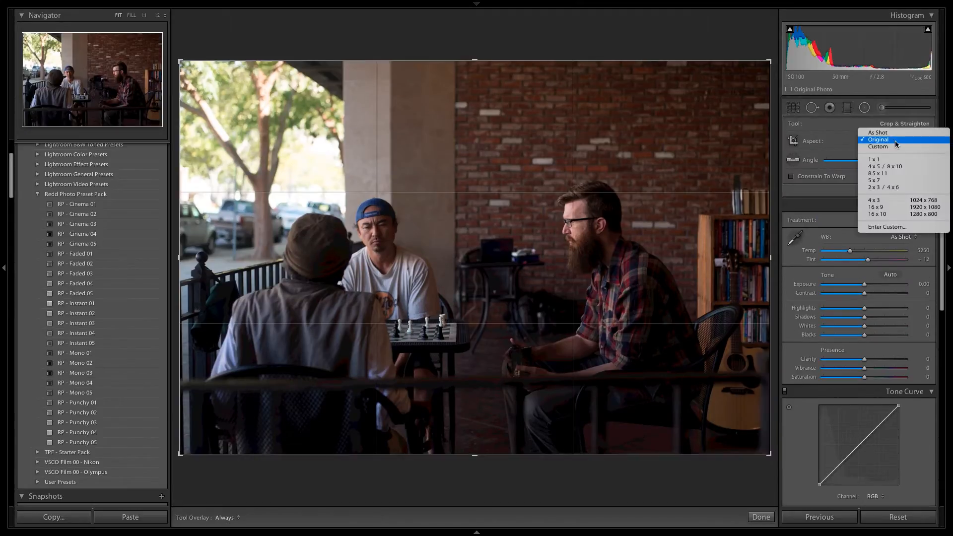
{"action": "left_click", "coordinate": [896, 212]}
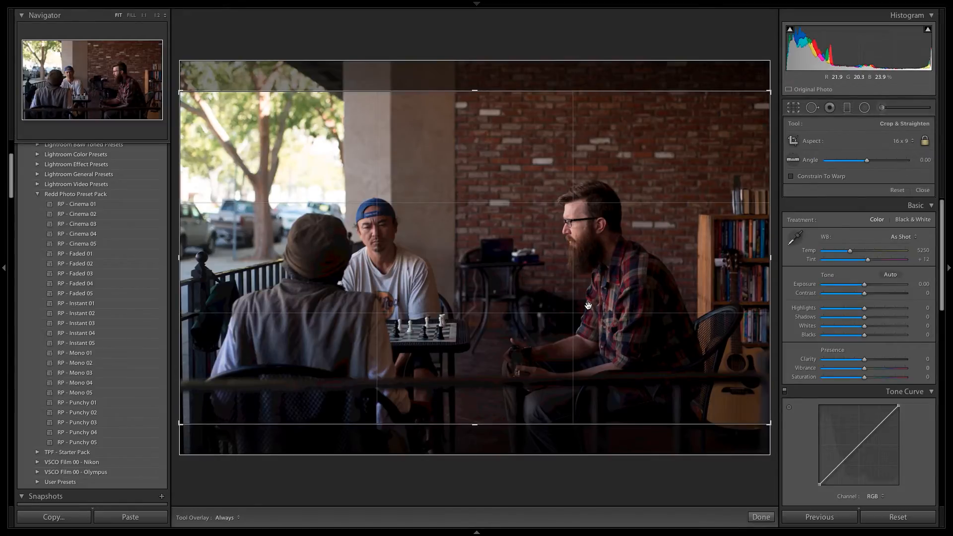
{"action": "left_click_drag", "start_coordinate": [587, 305], "coordinate": [593, 253]}
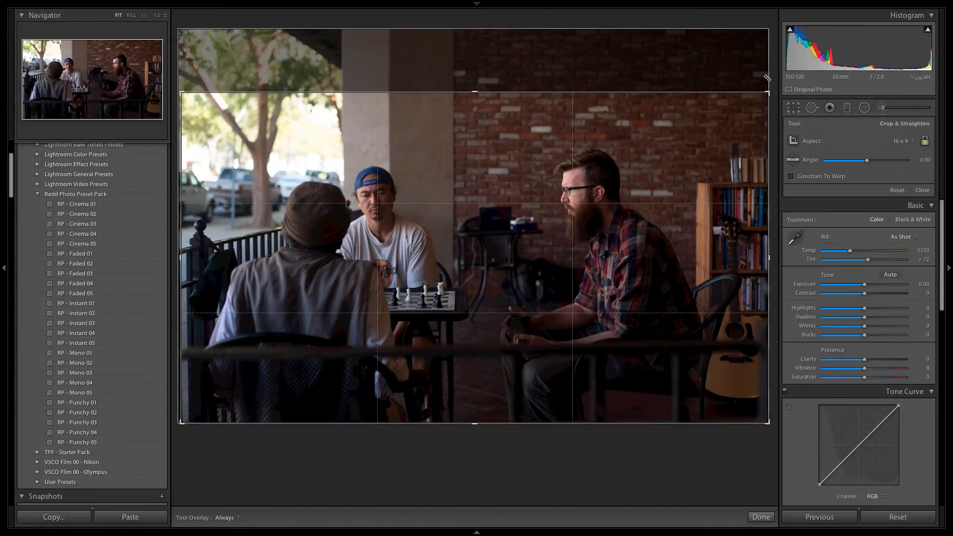
{"action": "left_click_drag", "start_coordinate": [768, 95], "coordinate": [760, 97]}
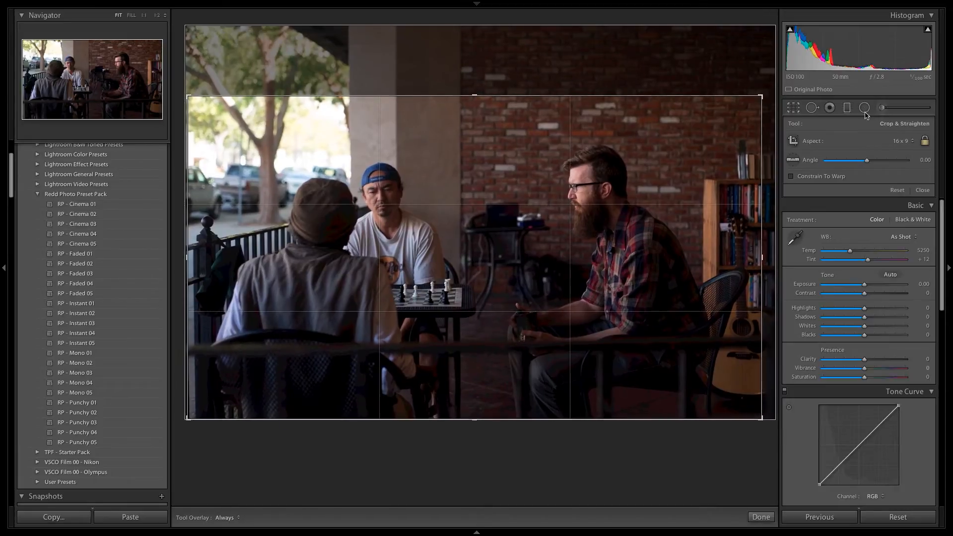
Straighten the crop by an angle of about 0.16 and apply it
{"action": "left_click_drag", "start_coordinate": [866, 161], "coordinate": [868, 167]}
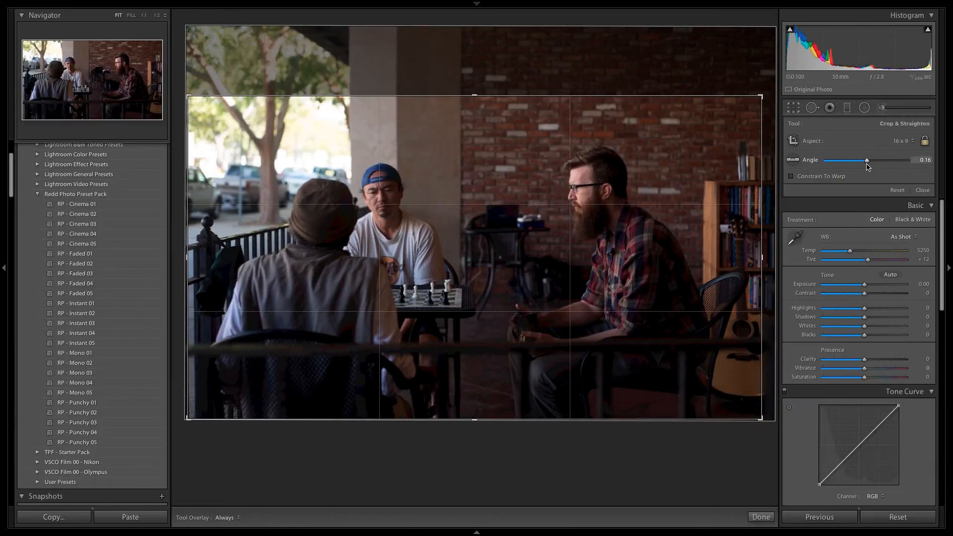
{"action": "key", "text": "Return"}
{"action": "left_click", "coordinate": [793, 107]}
{"action": "key", "text": "Return"}
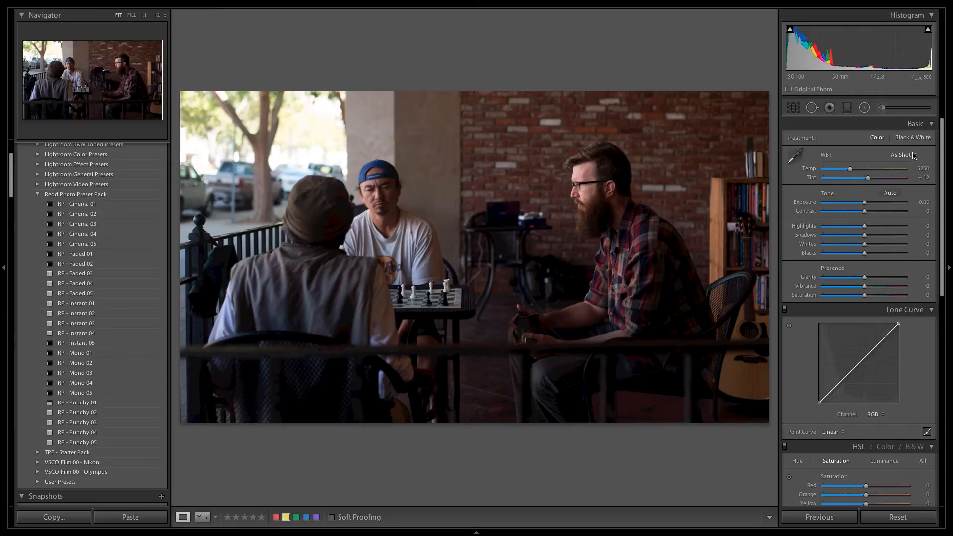
Add a shadow point to the RGB tone curve and lower it to about 29.4 / 25.9 %
{"action": "left_click", "coordinate": [841, 381]}
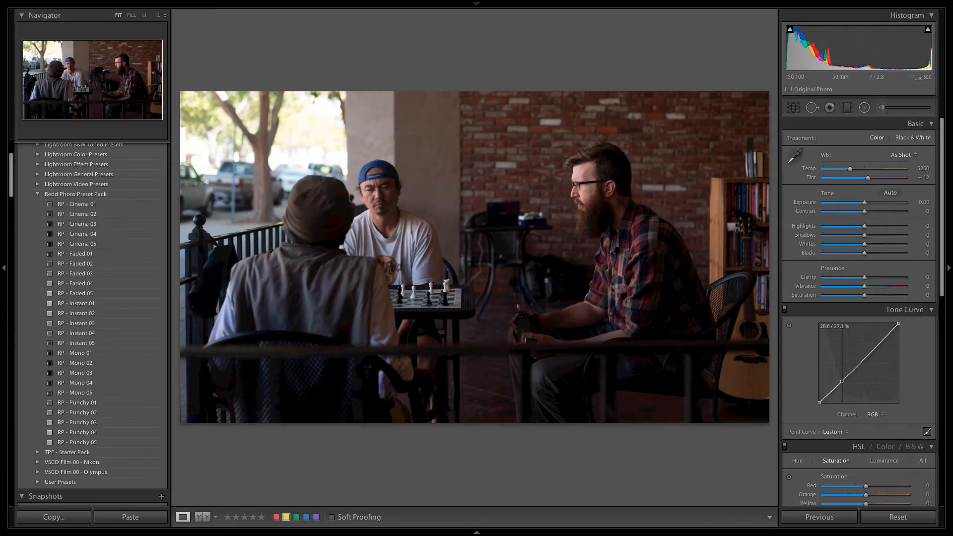
{"action": "left_click_drag", "start_coordinate": [841, 381], "coordinate": [842, 382]}
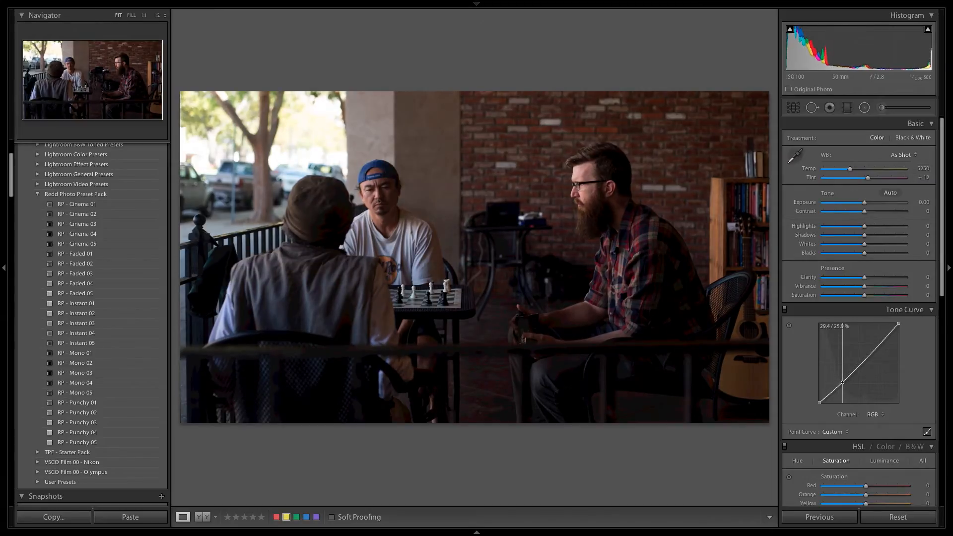
Add film grain with amount 20 and size 50, and enable the lens profile corrections
{"action": "scroll", "coordinate": [842, 382], "scroll_direction": "down", "scroll_amount": 10}
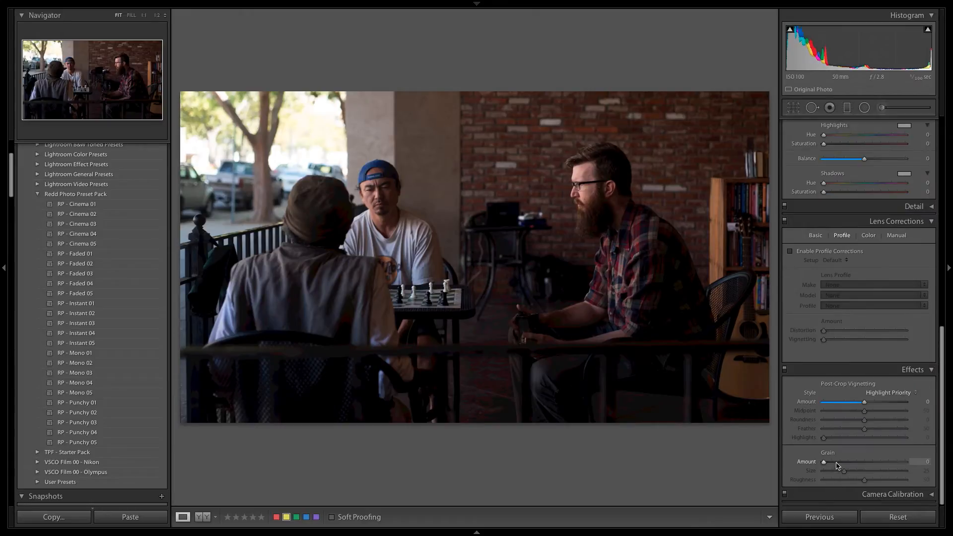
{"action": "left_click", "coordinate": [836, 463]}
{"action": "left_click", "coordinate": [850, 480]}
{"action": "key", "text": "ctrl+z"}
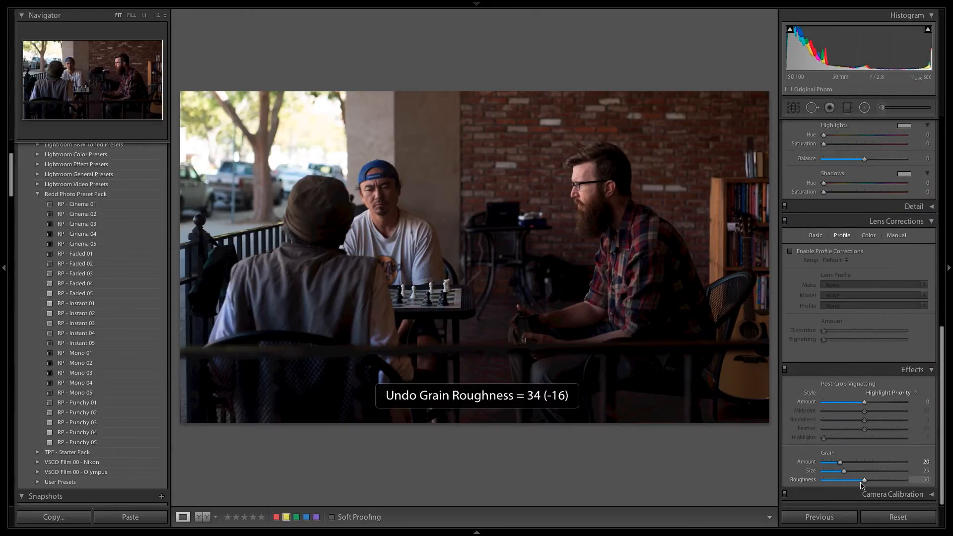
{"action": "left_click_drag", "start_coordinate": [861, 471], "coordinate": [864, 472]}
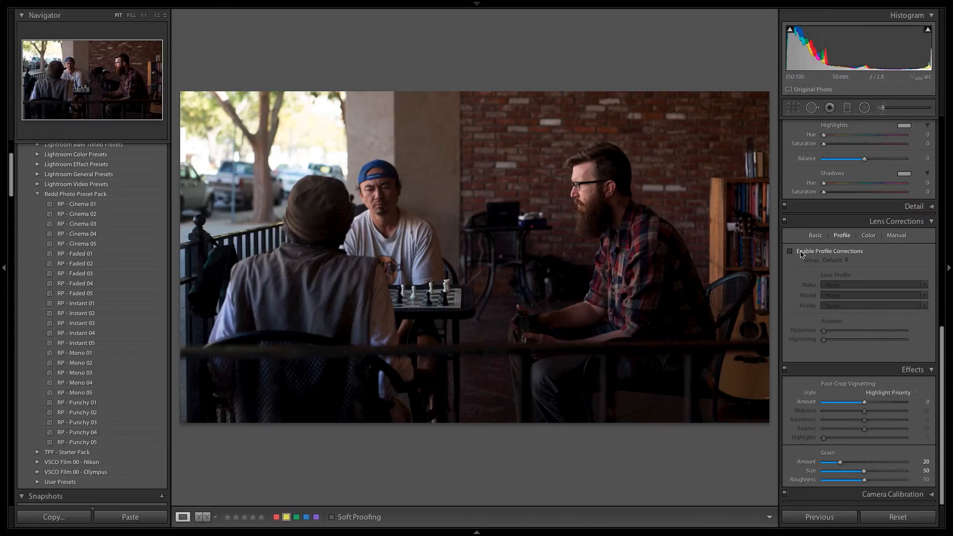
{"action": "left_click", "coordinate": [801, 253]}
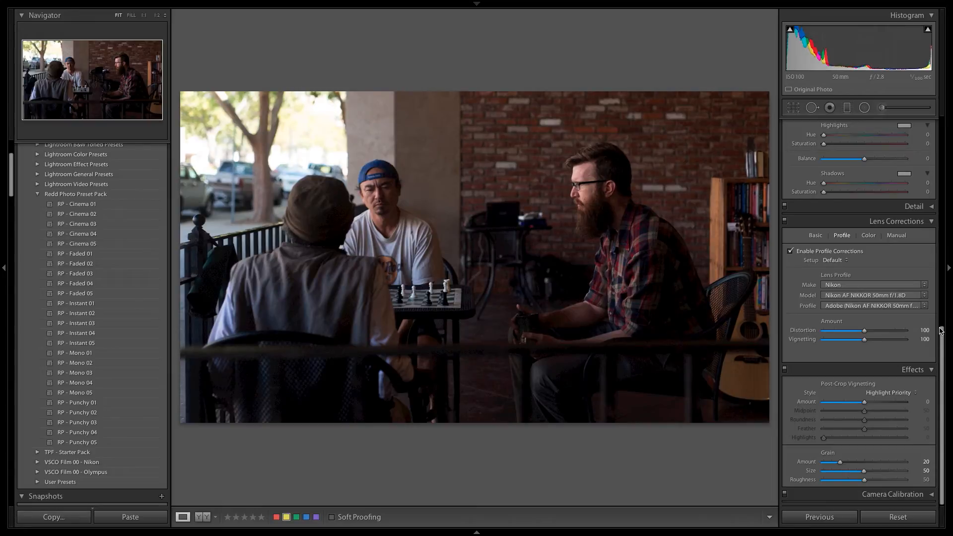
Set exposure to -0.10 and shape the RGB curve with a lowered white point and points near 77.6 / 78.0 % and 52.9 / 52.9 %
{"action": "scroll", "coordinate": [885, 227], "scroll_direction": "up", "scroll_amount": 10}
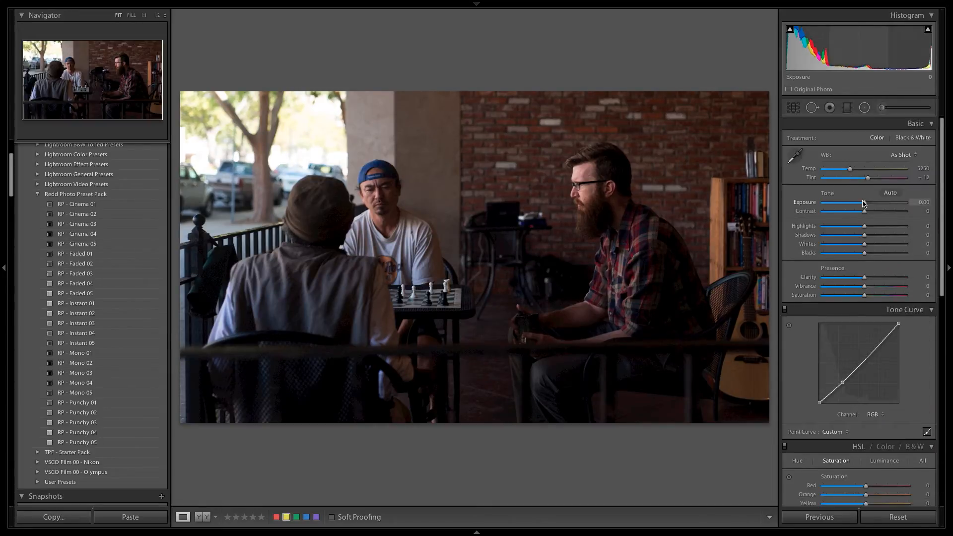
{"action": "left_click_drag", "start_coordinate": [863, 202], "coordinate": [862, 203]}
{"action": "left_click_drag", "start_coordinate": [876, 346], "coordinate": [899, 328]}
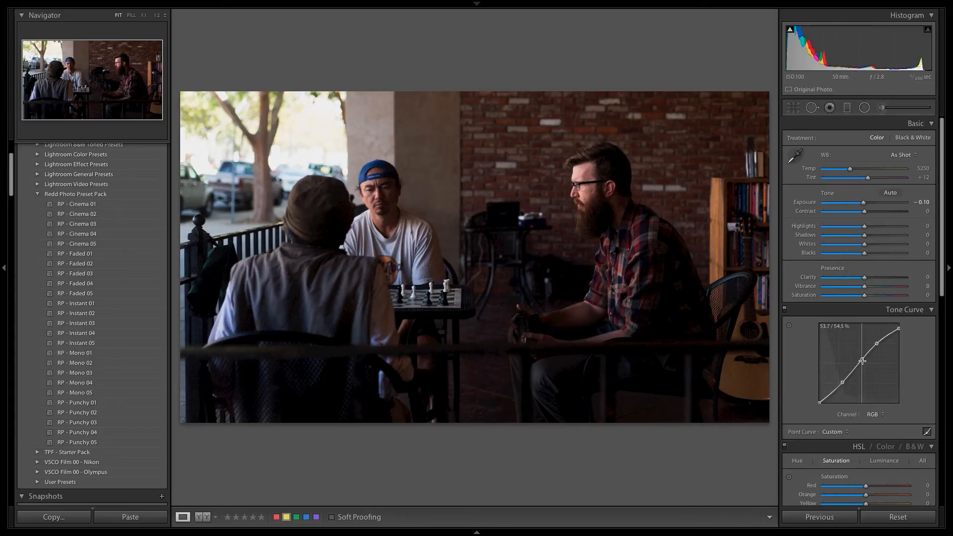
{"action": "left_click_drag", "start_coordinate": [863, 362], "coordinate": [880, 340]}
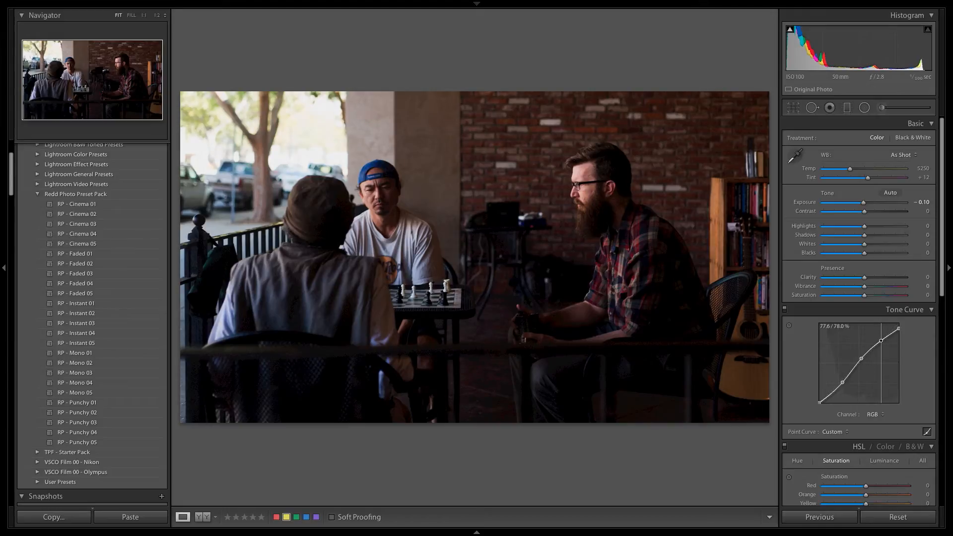
{"action": "left_click_drag", "start_coordinate": [861, 359], "coordinate": [861, 361]}
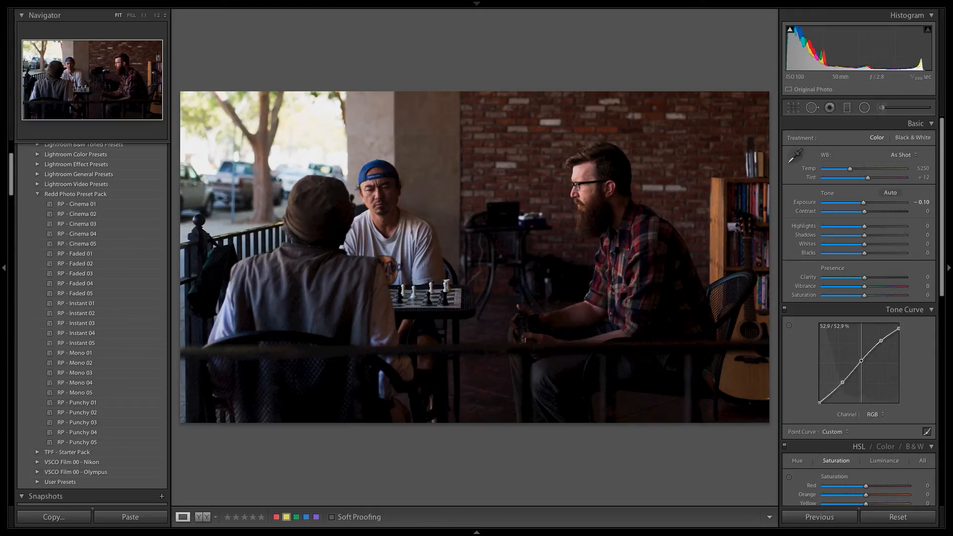
Try an exposure of -0.25 and reset the exposure to 0.00
{"action": "left_click_drag", "start_coordinate": [864, 203], "coordinate": [862, 204]}
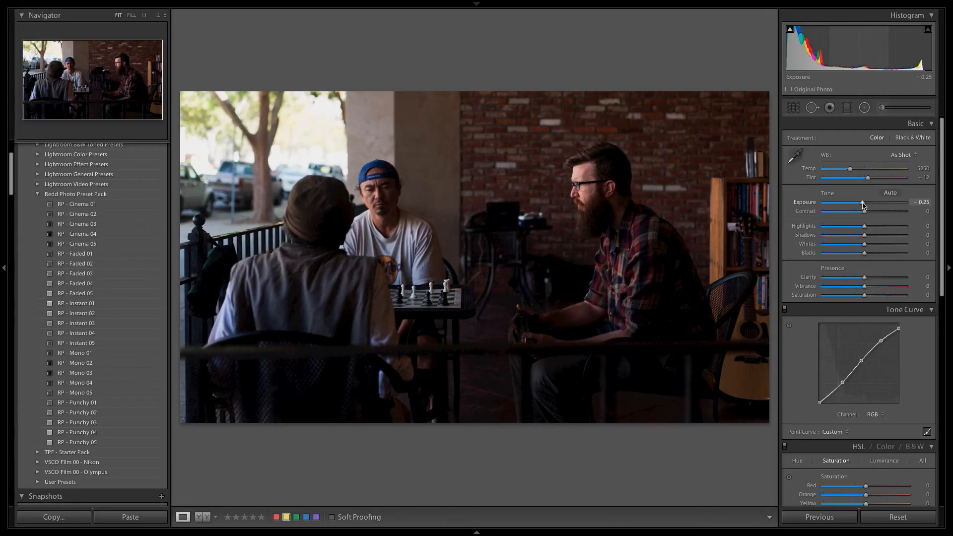
{"action": "left_click_drag", "start_coordinate": [862, 205], "coordinate": [864, 204]}
{"action": "double_click", "coordinate": [864, 204]}
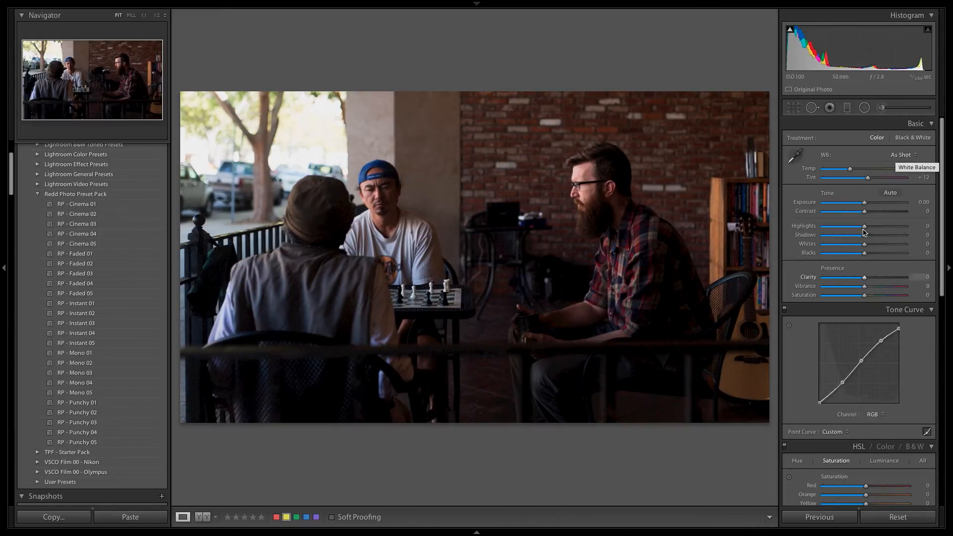
Deepen the RGB curve's S-shape by raising the highlight point and lowering the shadow point slightly
{"action": "left_click_drag", "start_coordinate": [881, 341], "coordinate": [881, 339]}
{"action": "left_click_drag", "start_coordinate": [842, 383], "coordinate": [841, 387]}
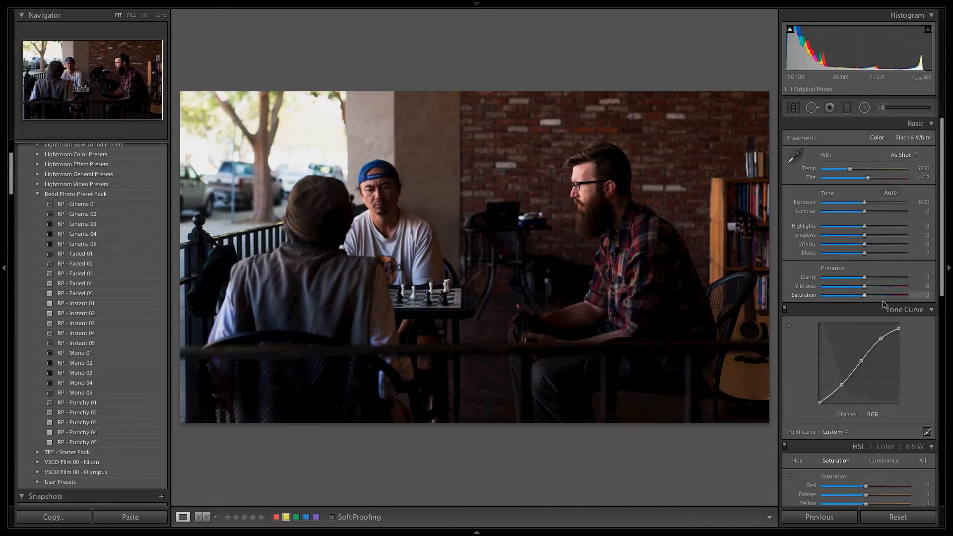
Reduce the photo's overall saturation to -31
{"action": "scroll", "coordinate": [916, 410], "scroll_direction": "down", "scroll_amount": 4}
{"action": "scroll", "coordinate": [916, 410], "scroll_direction": "down", "scroll_amount": 2}
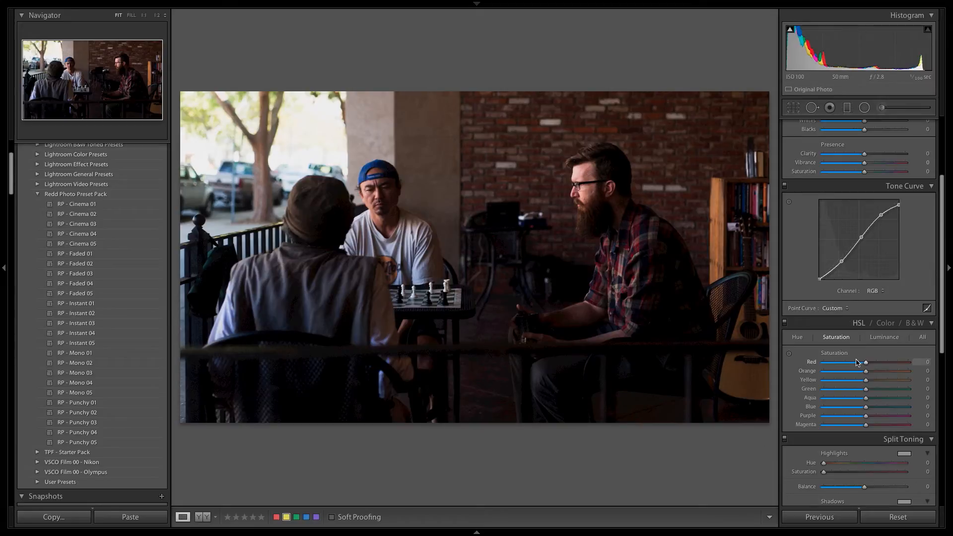
{"action": "scroll", "coordinate": [859, 357], "scroll_direction": "up", "scroll_amount": 3}
{"action": "left_click_drag", "start_coordinate": [864, 295], "coordinate": [853, 296]}
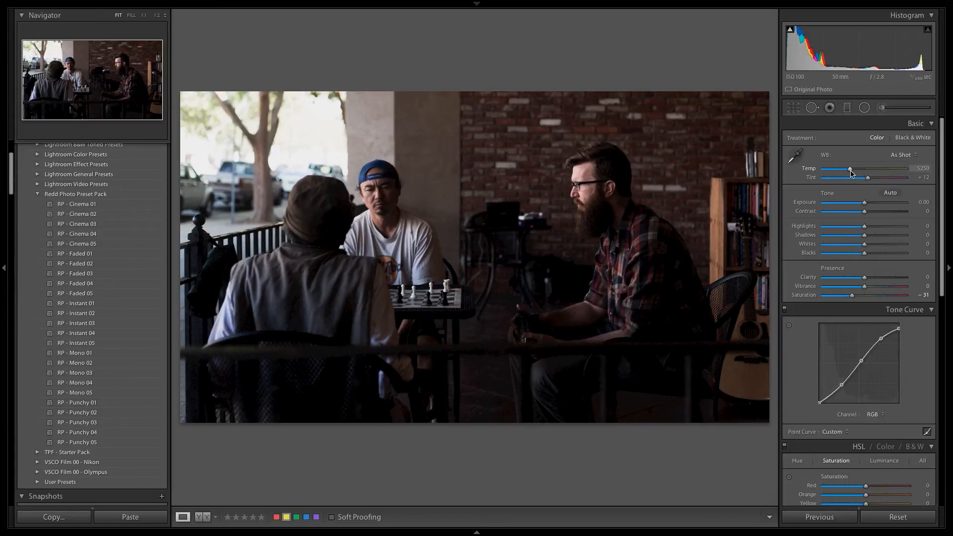
Set the white balance to temperature 4995 and tint -9, with exposure at +0.20
{"action": "left_click_drag", "start_coordinate": [850, 170], "coordinate": [848, 170]}
{"action": "left_click_drag", "start_coordinate": [868, 179], "coordinate": [867, 179]}
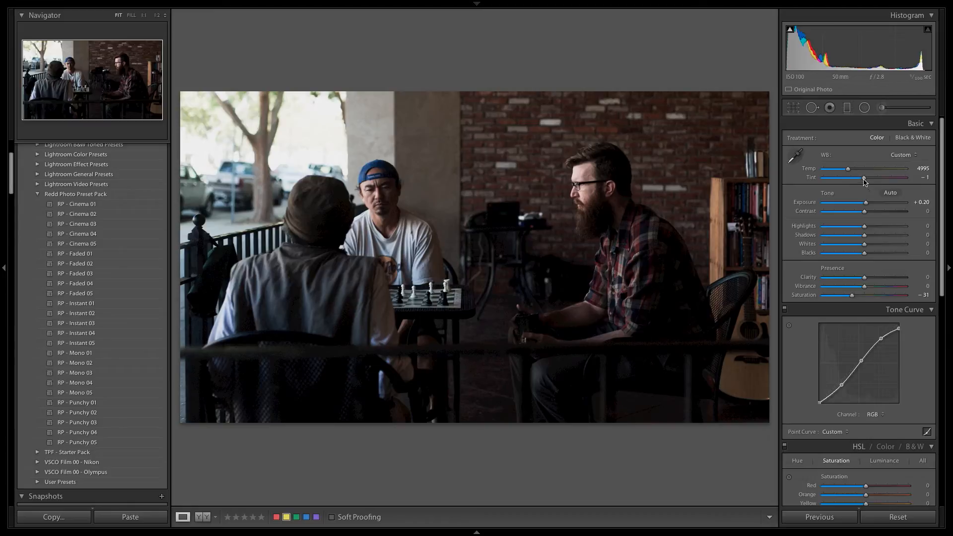
{"action": "left_click_drag", "start_coordinate": [864, 179], "coordinate": [861, 182]}
Lower the highlights to -33 and raise the exposure to +0.30
{"action": "left_click_drag", "start_coordinate": [855, 229], "coordinate": [852, 228]}
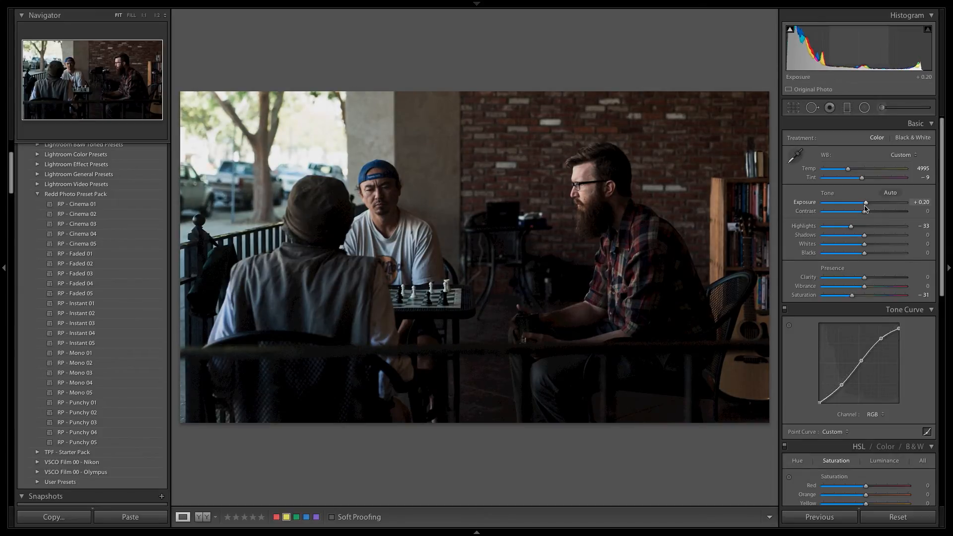
{"action": "left_click_drag", "start_coordinate": [865, 208], "coordinate": [866, 209]}
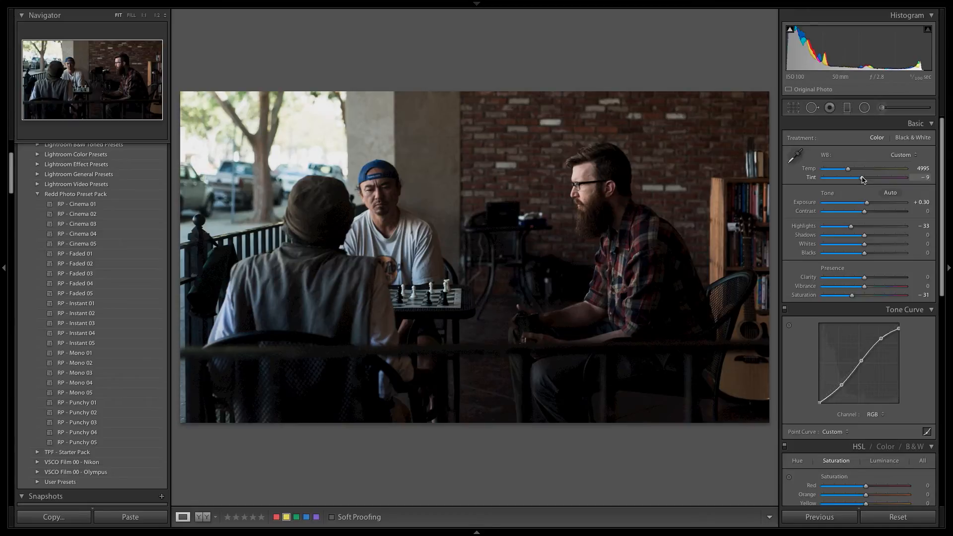
Set the white balance to temperature 5250 and tint -11, and reduce the red saturation to -16
{"action": "left_click_drag", "start_coordinate": [862, 179], "coordinate": [851, 172]}
{"action": "scroll", "coordinate": [943, 275], "scroll_direction": "down", "scroll_amount": 2}
{"action": "scroll", "coordinate": [935, 270], "scroll_direction": "up", "scroll_amount": 10}
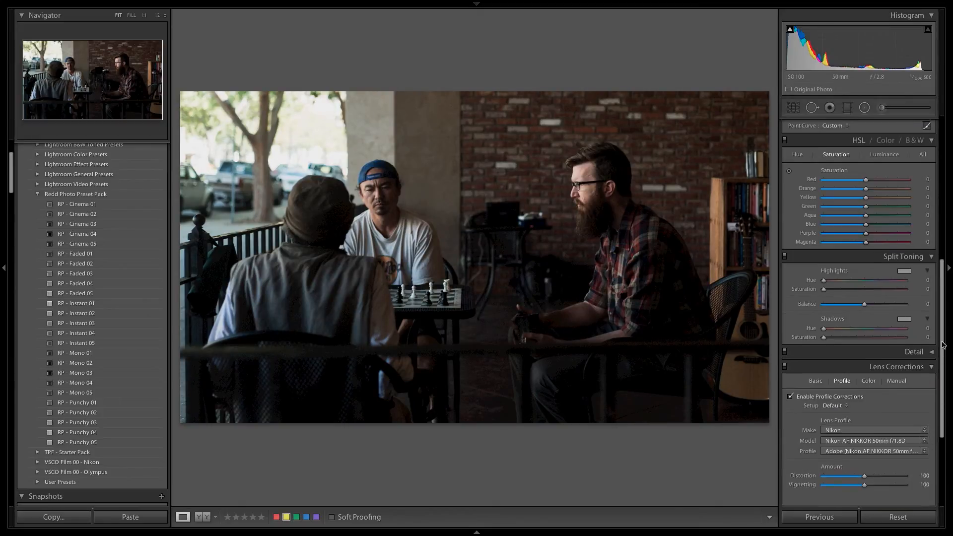
{"action": "scroll", "coordinate": [935, 270], "scroll_direction": "up", "scroll_amount": 1}
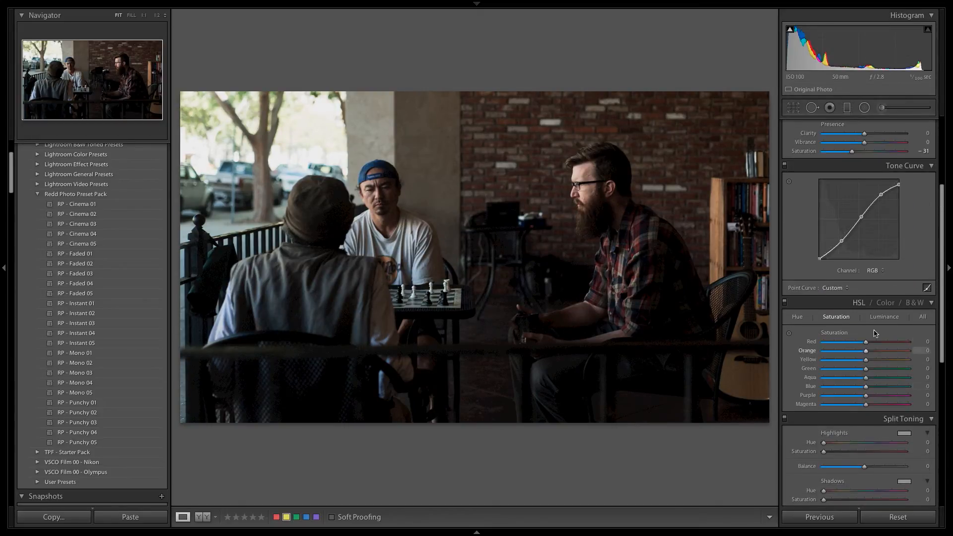
{"action": "left_click_drag", "start_coordinate": [866, 341], "coordinate": [859, 341]}
Refine the white balance to temperature 4988 and tint -22, and set the highlights to -32
{"action": "scroll", "coordinate": [869, 254], "scroll_direction": "up", "scroll_amount": 3}
{"action": "scroll", "coordinate": [863, 177], "scroll_direction": "up", "scroll_amount": 1}
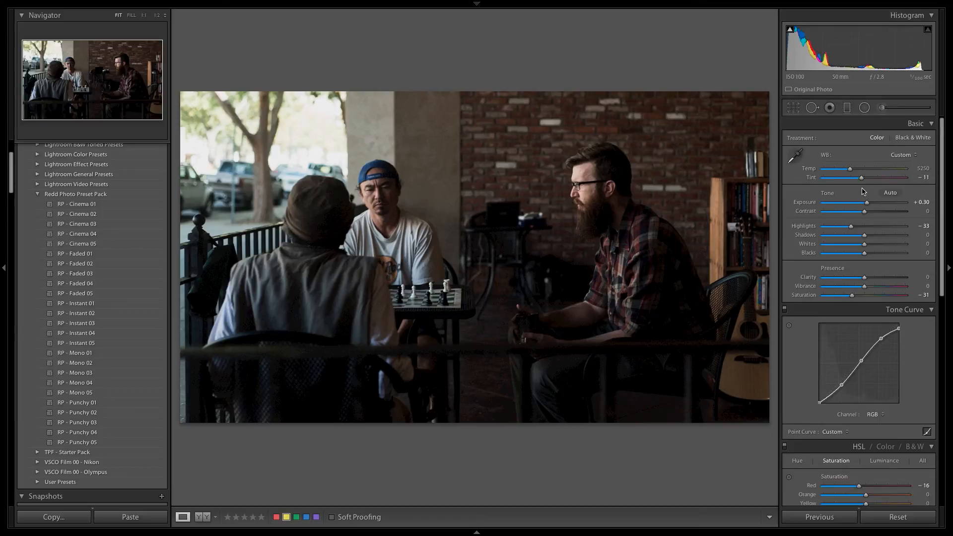
{"action": "left_click_drag", "start_coordinate": [861, 178], "coordinate": [850, 170]}
{"action": "left_click_drag", "start_coordinate": [852, 229], "coordinate": [850, 228]}
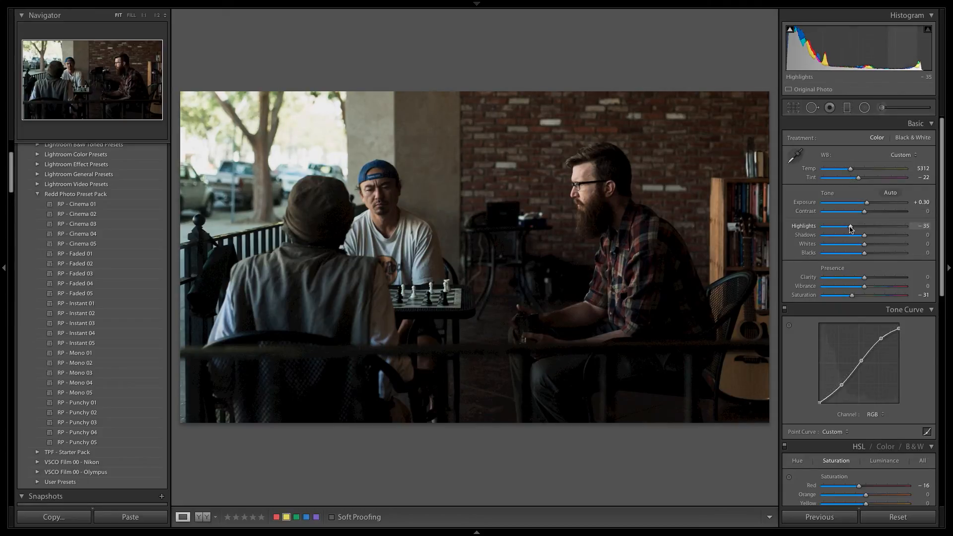
{"action": "left_click_drag", "start_coordinate": [851, 229], "coordinate": [851, 229]}
{"action": "left_click_drag", "start_coordinate": [850, 169], "coordinate": [850, 171]}
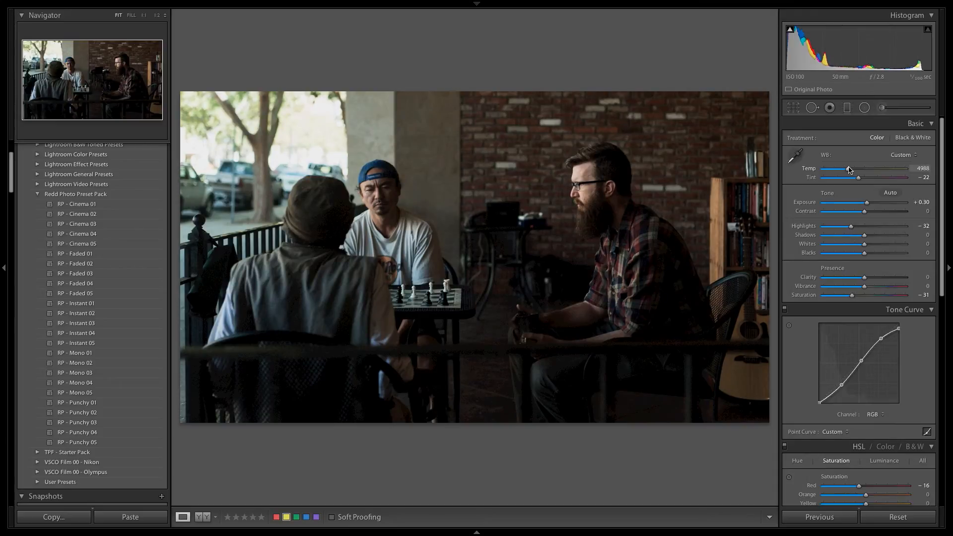
Anchor the blue channel's tone curve with a midtone point and lower its white point to about 93.7 %
{"action": "left_click", "coordinate": [874, 414]}
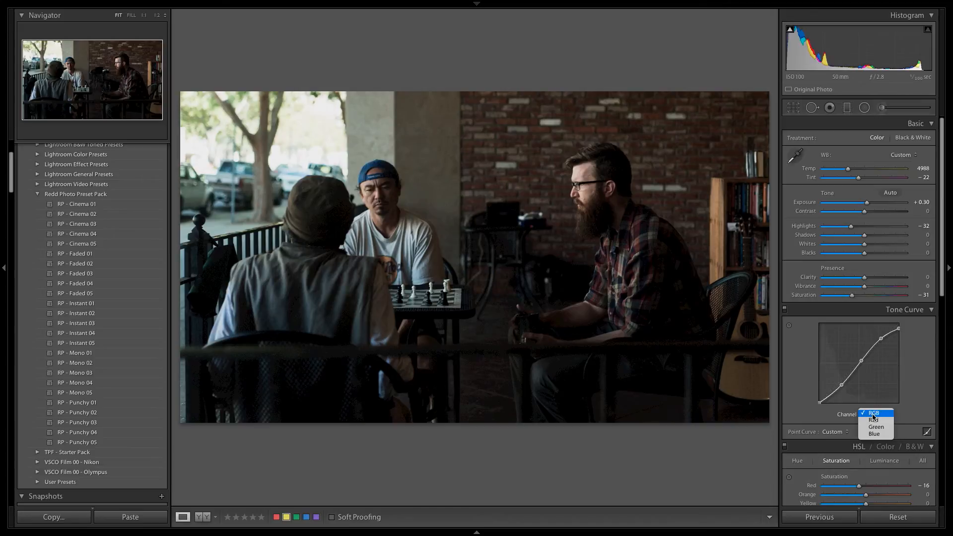
{"action": "left_click", "coordinate": [873, 434]}
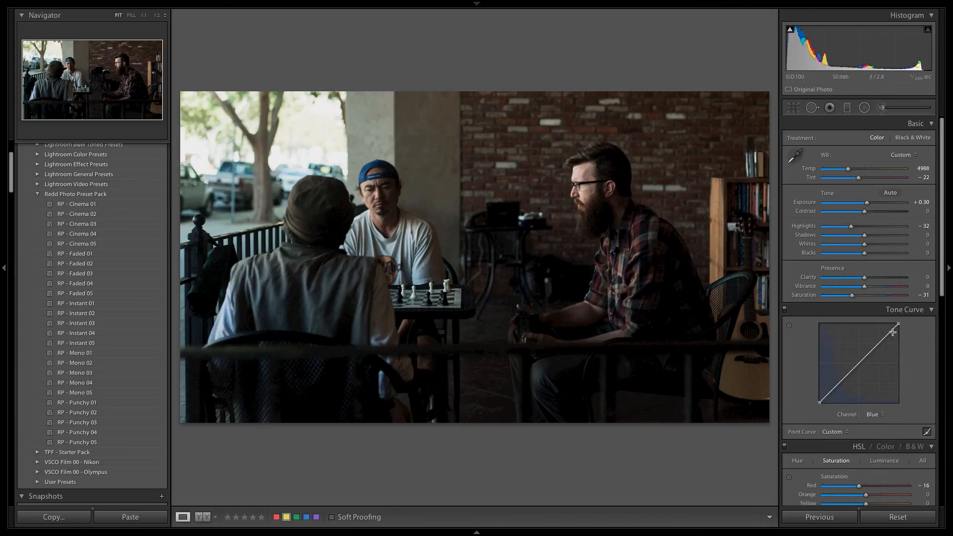
{"action": "left_click", "coordinate": [856, 368]}
{"action": "left_click_drag", "start_coordinate": [899, 324], "coordinate": [899, 328]}
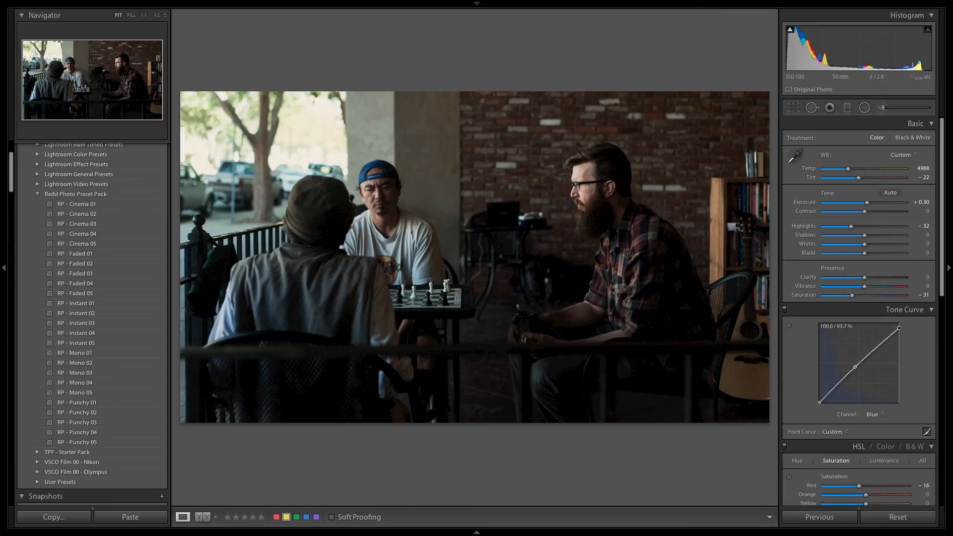
{"action": "left_click_drag", "start_coordinate": [899, 328], "coordinate": [898, 328]}
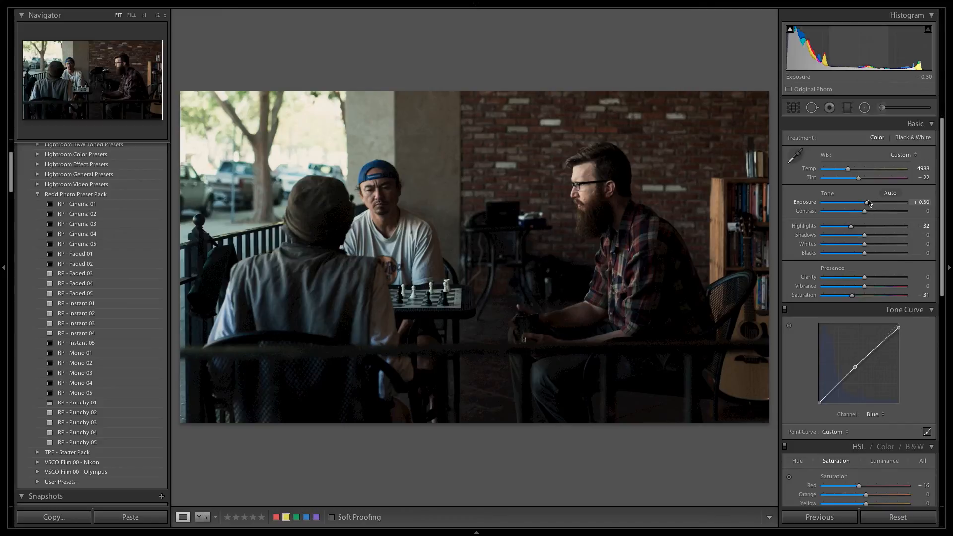
Adjust the white balance to temperature 4850 and tint -18, with highlights at -37 and exposure at +0.45
{"action": "left_click_drag", "start_coordinate": [849, 169], "coordinate": [860, 182]}
{"action": "left_click_drag", "start_coordinate": [850, 228], "coordinate": [852, 230]}
{"action": "left_click_drag", "start_coordinate": [867, 205], "coordinate": [868, 206]}
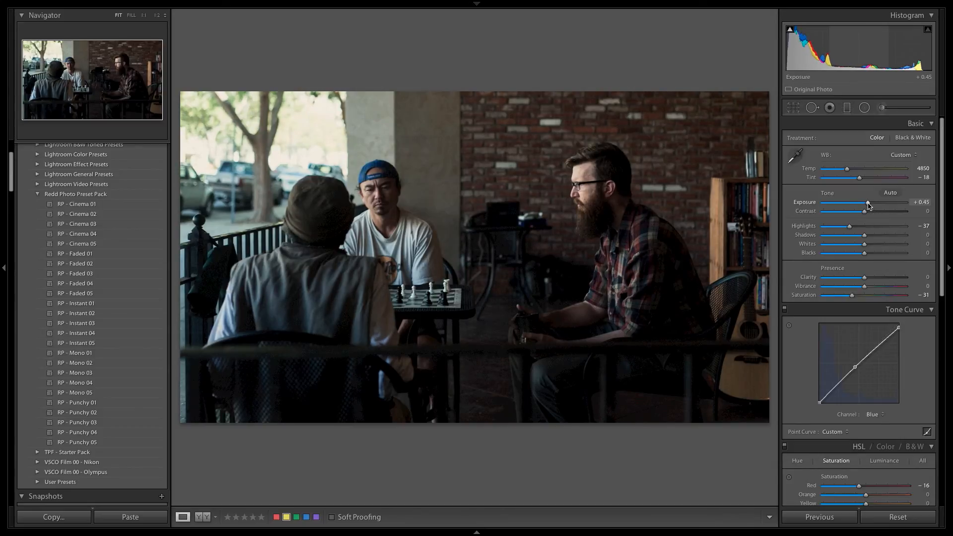
Set the exposure to +0.50 and the white balance temperature to 4962, and inspect the bearded man's face at full size
{"action": "left_click_drag", "start_coordinate": [868, 204], "coordinate": [869, 205]}
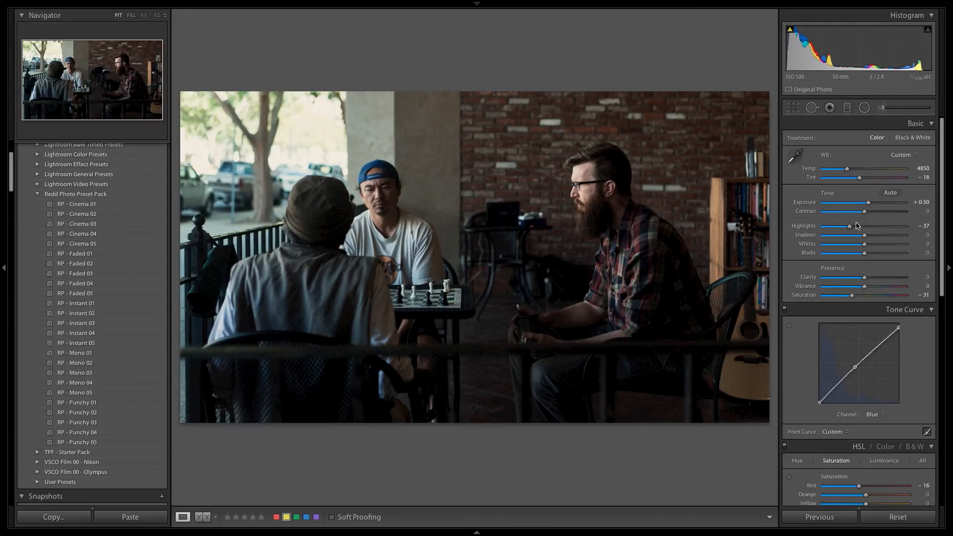
{"action": "left_click_drag", "start_coordinate": [847, 169], "coordinate": [848, 172]}
{"action": "left_click", "coordinate": [602, 185]}
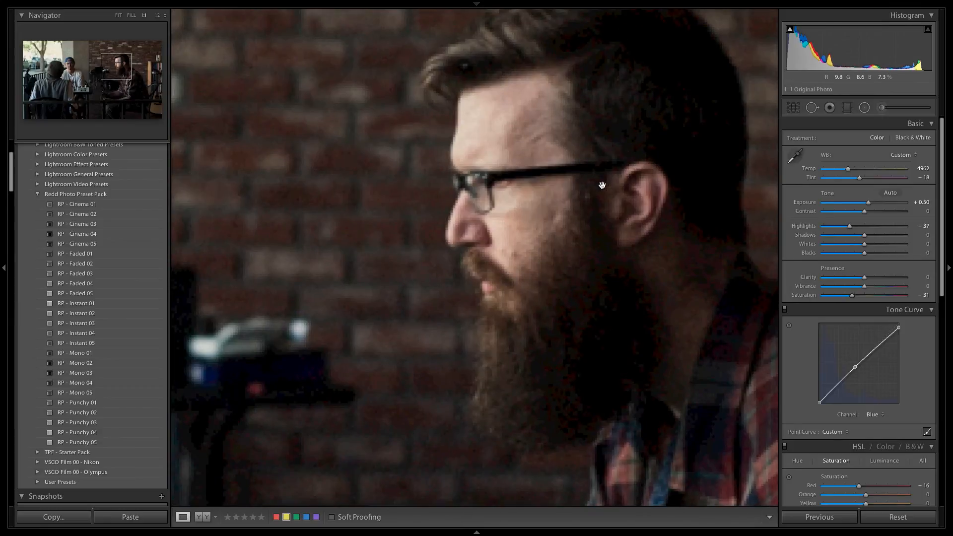
{"action": "left_click", "coordinate": [702, 373]}
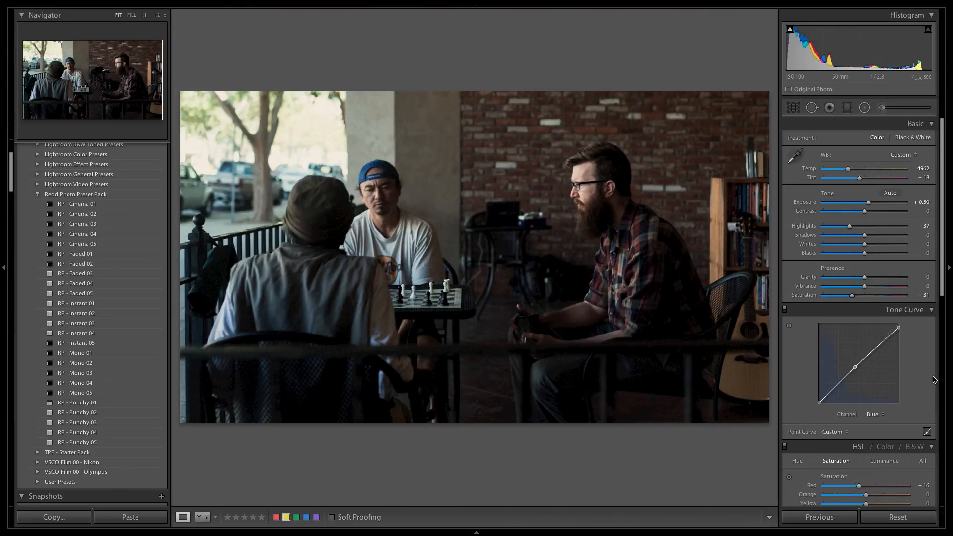
{"action": "scroll", "coordinate": [902, 416], "scroll_direction": "down", "scroll_amount": 3}
{"action": "left_click_drag", "start_coordinate": [866, 442], "coordinate": [861, 444]}
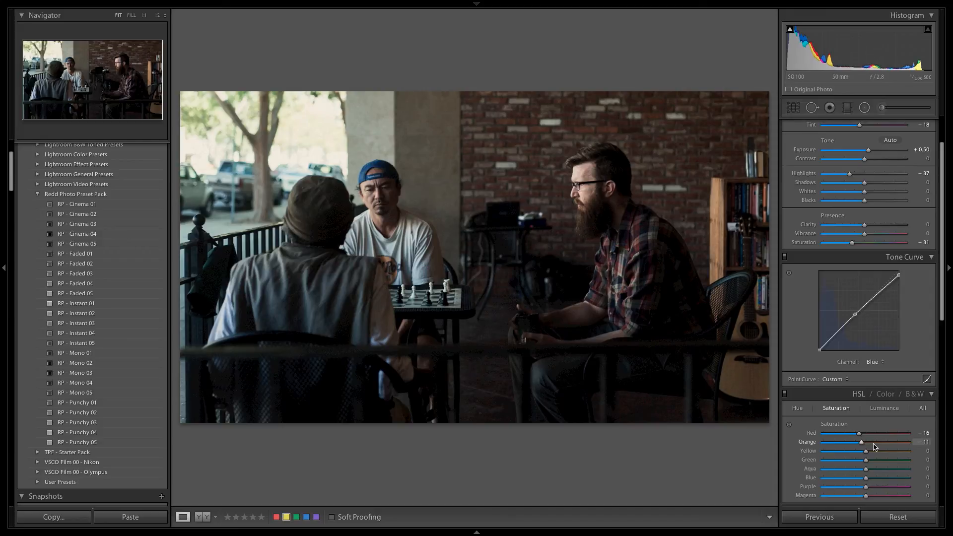
{"action": "key", "text": "ctrl+z"}
Nudge the midtone point of the blue tone curve slightly upward, and reduce the orange saturation to -10
{"action": "left_click_drag", "start_coordinate": [855, 316], "coordinate": [855, 314]}
{"action": "scroll", "coordinate": [889, 363], "scroll_direction": "down", "scroll_amount": 4}
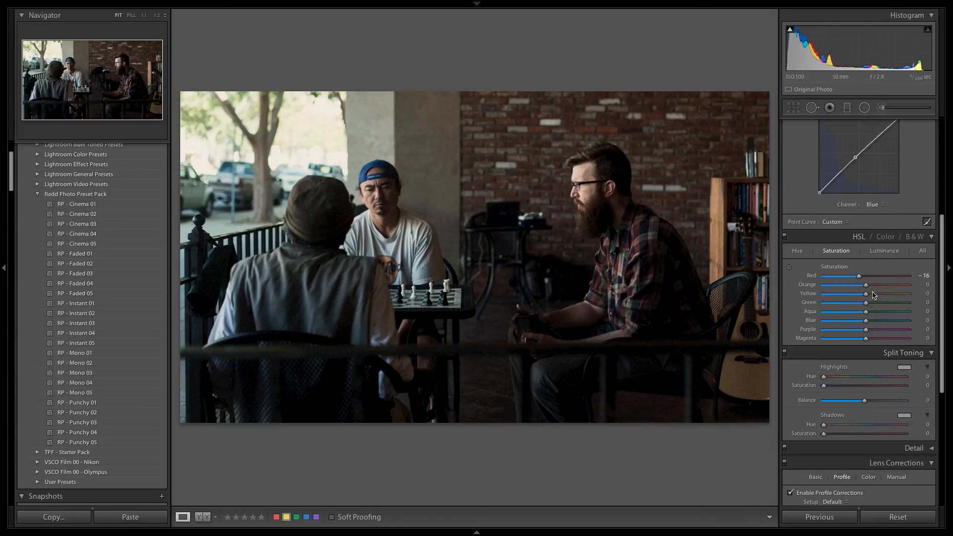
{"action": "left_click_drag", "start_coordinate": [866, 284], "coordinate": [862, 284]}
Try a split-toning shadow saturation of 22, set the balance to +80, and return the shadow saturation to 0
{"action": "scroll", "coordinate": [859, 317], "scroll_direction": "down", "scroll_amount": 2}
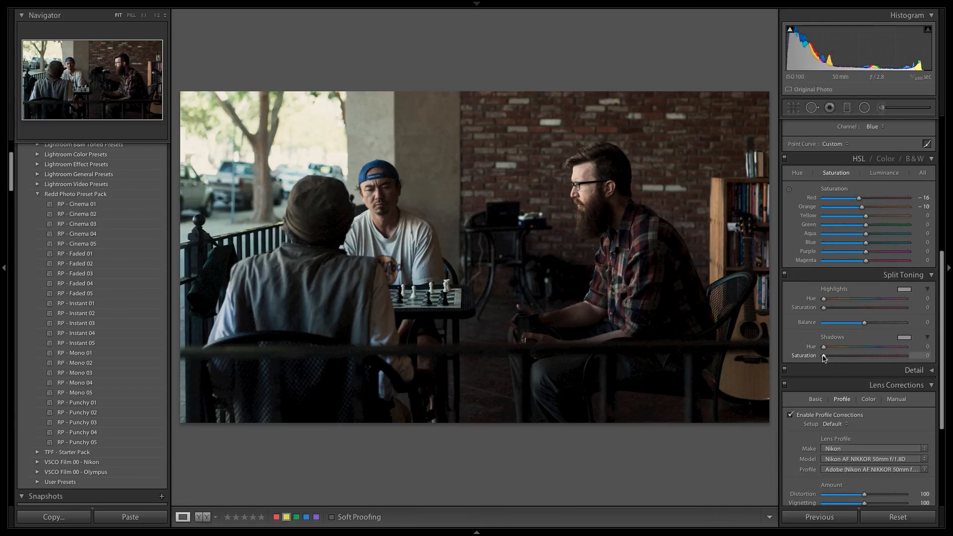
{"action": "mouse_move", "coordinate": [824, 358]}
{"action": "left_mouse_down"}
{"action": "mouse_move", "coordinate": [855, 360]}
{"action": "mouse_move", "coordinate": [840, 358]}
{"action": "left_mouse_up"}
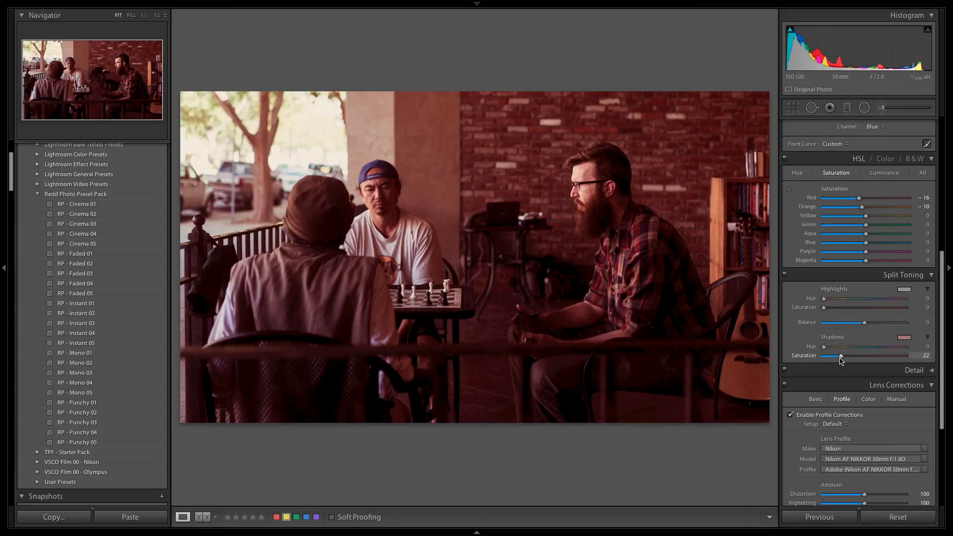
{"action": "left_click_drag", "start_coordinate": [864, 323], "coordinate": [898, 326]}
{"action": "left_click_drag", "start_coordinate": [841, 356], "coordinate": [692, 361]}
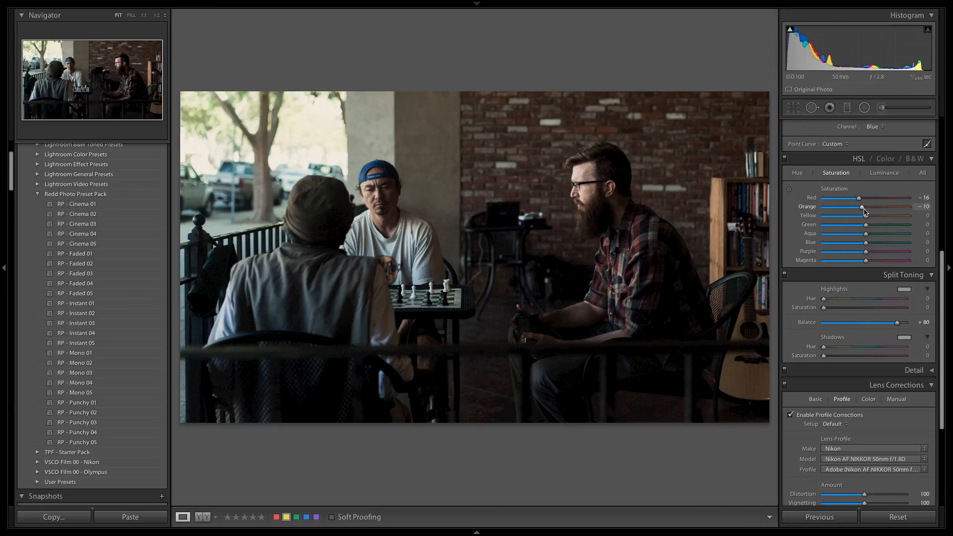
Set the yellow luminance to +45 and the orange luminance to -30
{"action": "left_click", "coordinate": [884, 173]}
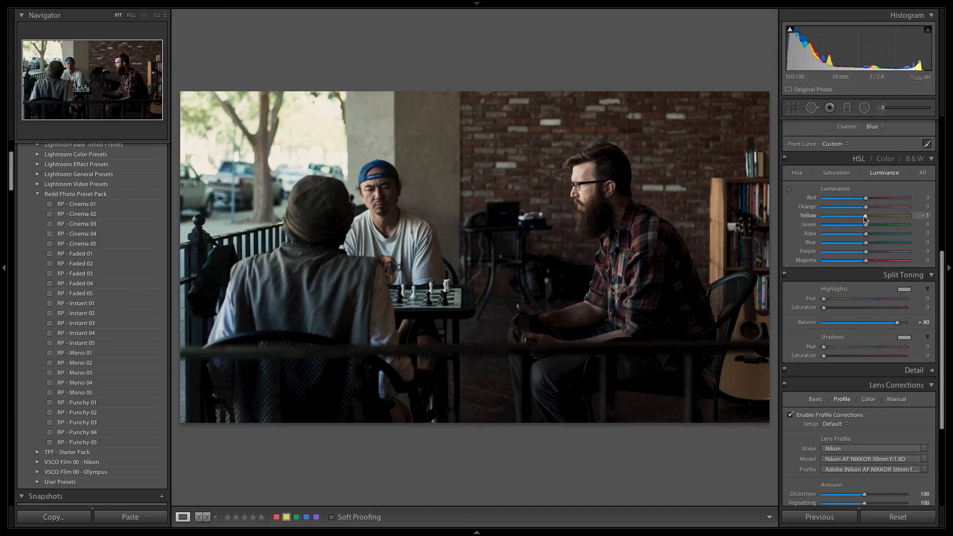
{"action": "left_click_drag", "start_coordinate": [866, 217], "coordinate": [885, 223]}
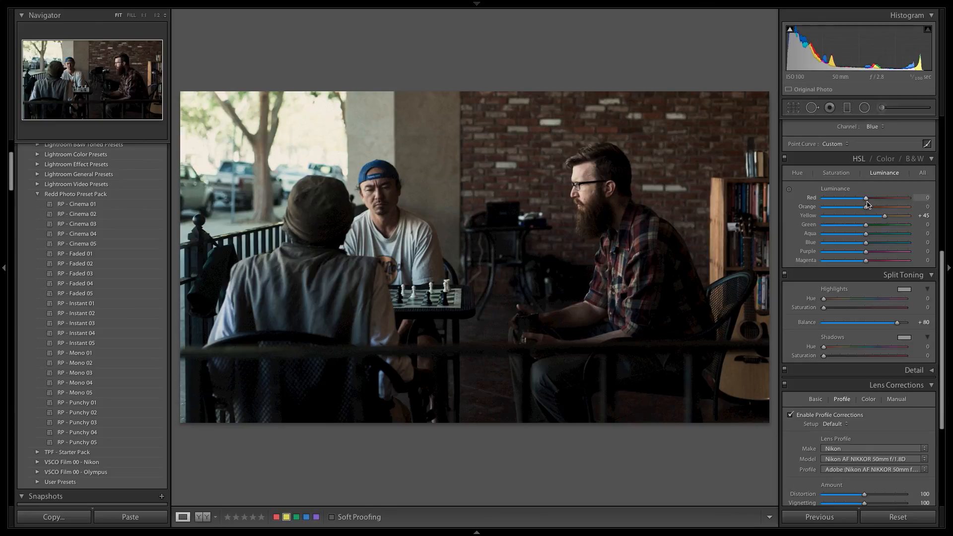
{"action": "left_click_drag", "start_coordinate": [867, 204], "coordinate": [852, 209]}
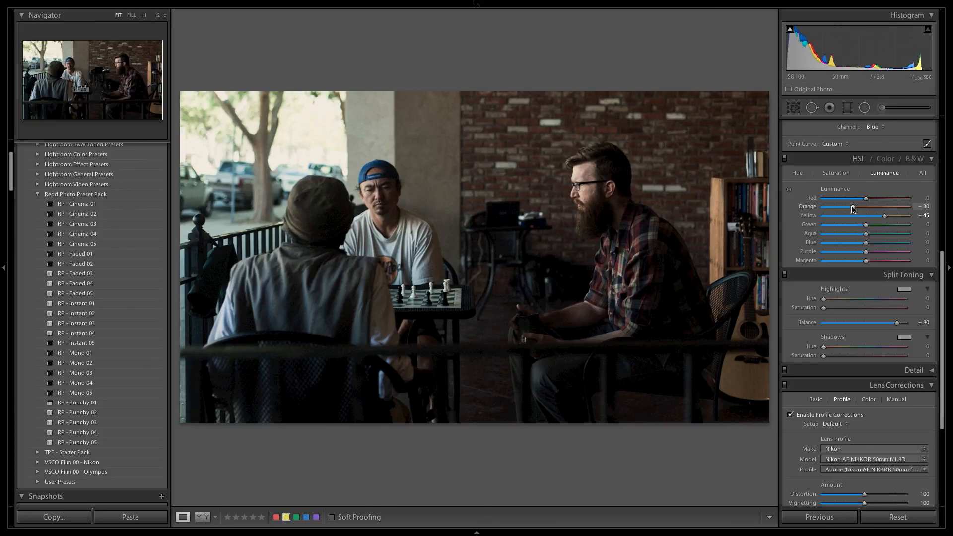
Raise the orange saturation to +2
{"action": "left_click", "coordinate": [836, 172]}
{"action": "left_click_drag", "start_coordinate": [863, 210], "coordinate": [868, 209]}
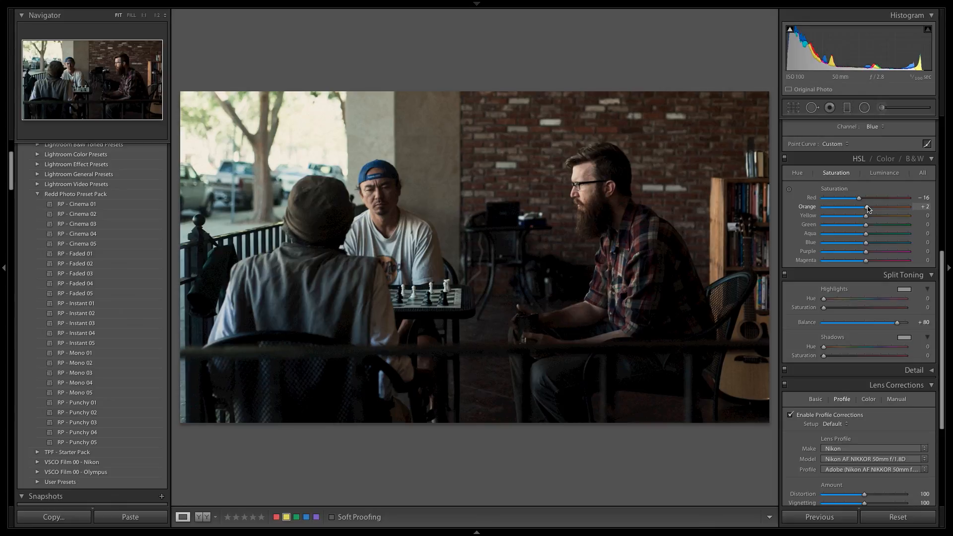
{"action": "left_click_drag", "start_coordinate": [868, 209], "coordinate": [867, 209]}
Examine the shape of the RGB tone curve, and return to the blue channel's curve
{"action": "scroll", "coordinate": [867, 209], "scroll_direction": "up", "scroll_amount": 5}
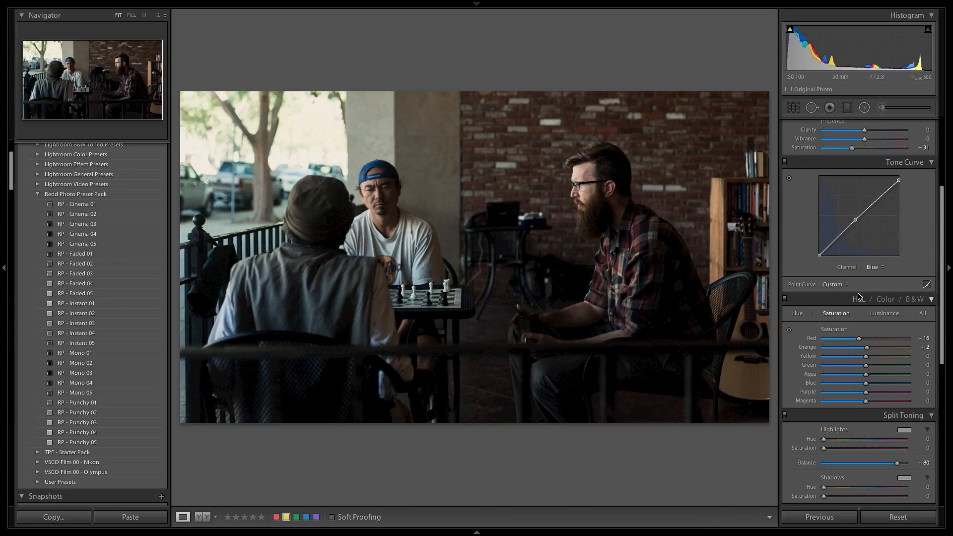
{"action": "left_click", "coordinate": [875, 267]}
{"action": "left_click", "coordinate": [873, 244]}
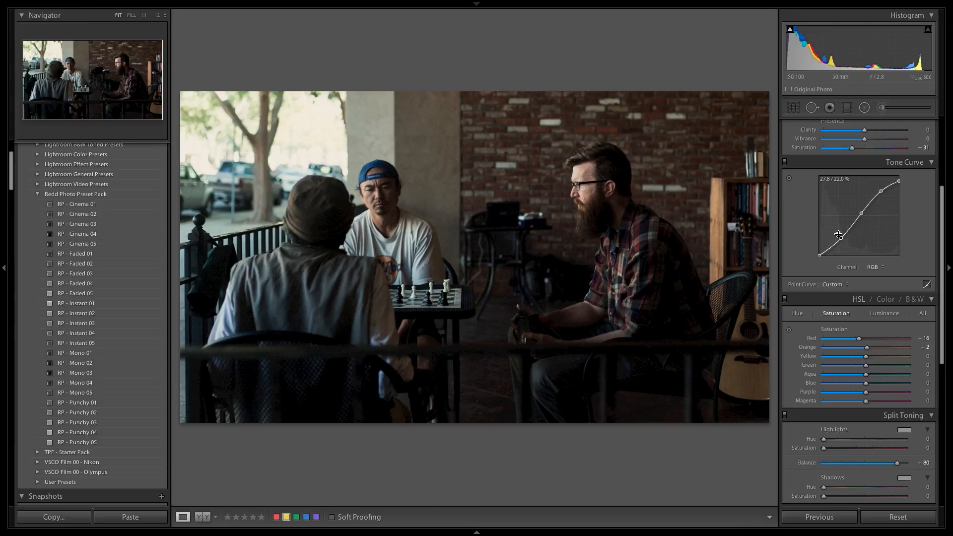
{"action": "left_click", "coordinate": [875, 267]}
{"action": "left_click", "coordinate": [876, 292]}
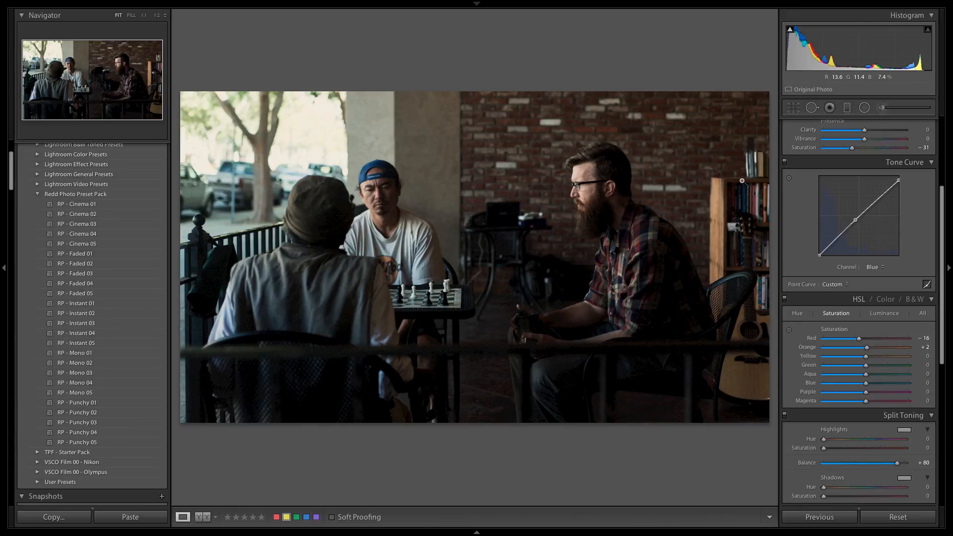
Try warming the white balance to a temperature of 7802, and undo the change
{"action": "scroll", "coordinate": [886, 226], "scroll_direction": "up", "scroll_amount": 3}
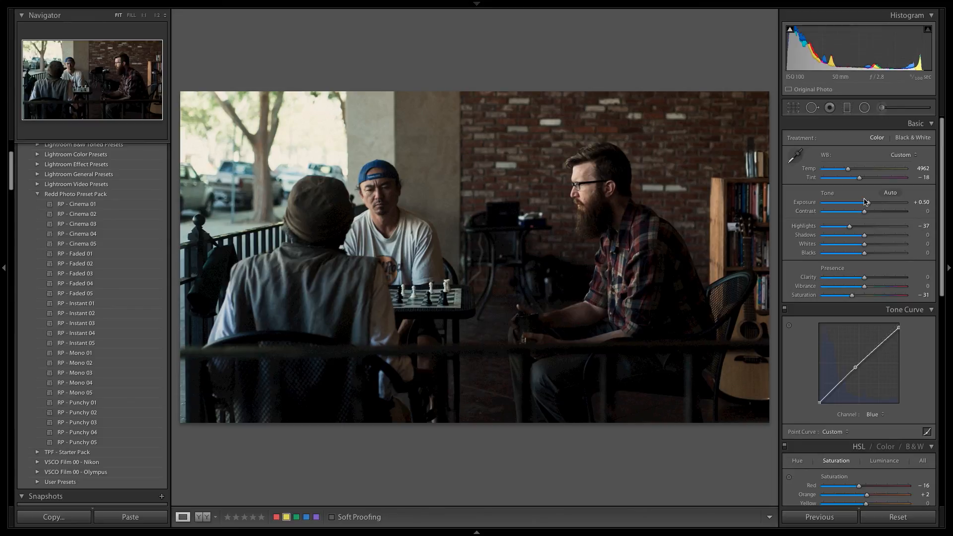
{"action": "left_click_drag", "start_coordinate": [847, 169], "coordinate": [870, 170]}
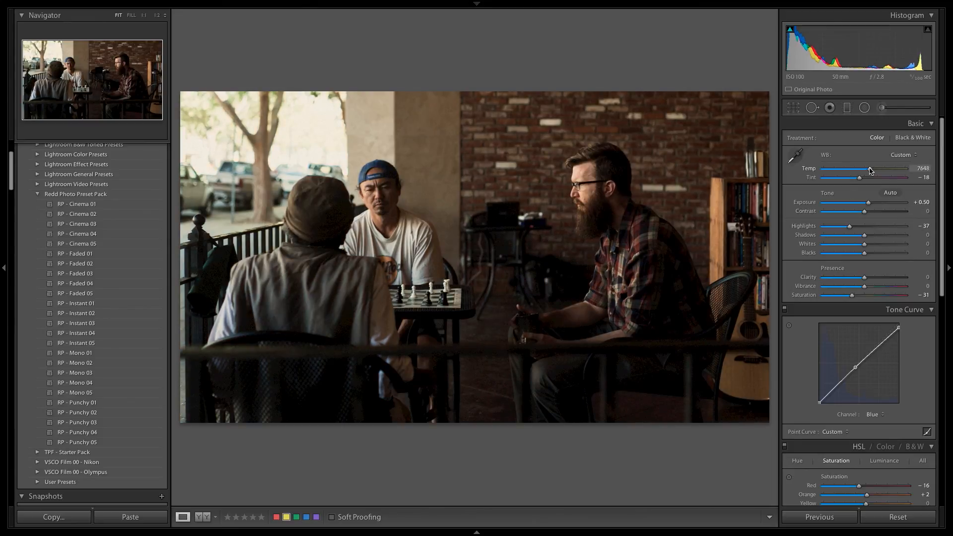
{"action": "key", "text": "ctrl+z"}
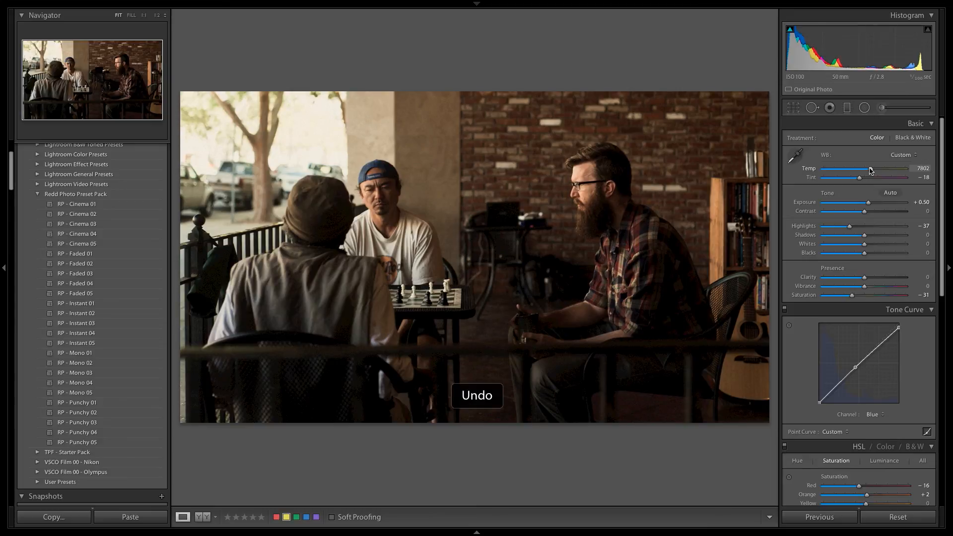
{"action": "mouse_move", "coordinate": [943, 140]}
{"action": "left_mouse_down"}
{"action": "mouse_move", "coordinate": [951, 514]}
{"action": "mouse_move", "coordinate": [935, 139]}
{"action": "left_mouse_up"}
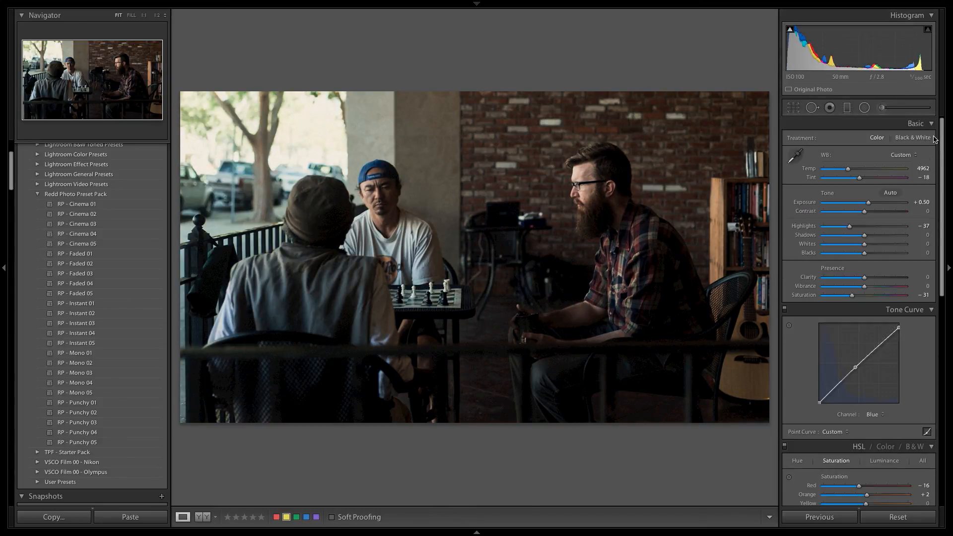